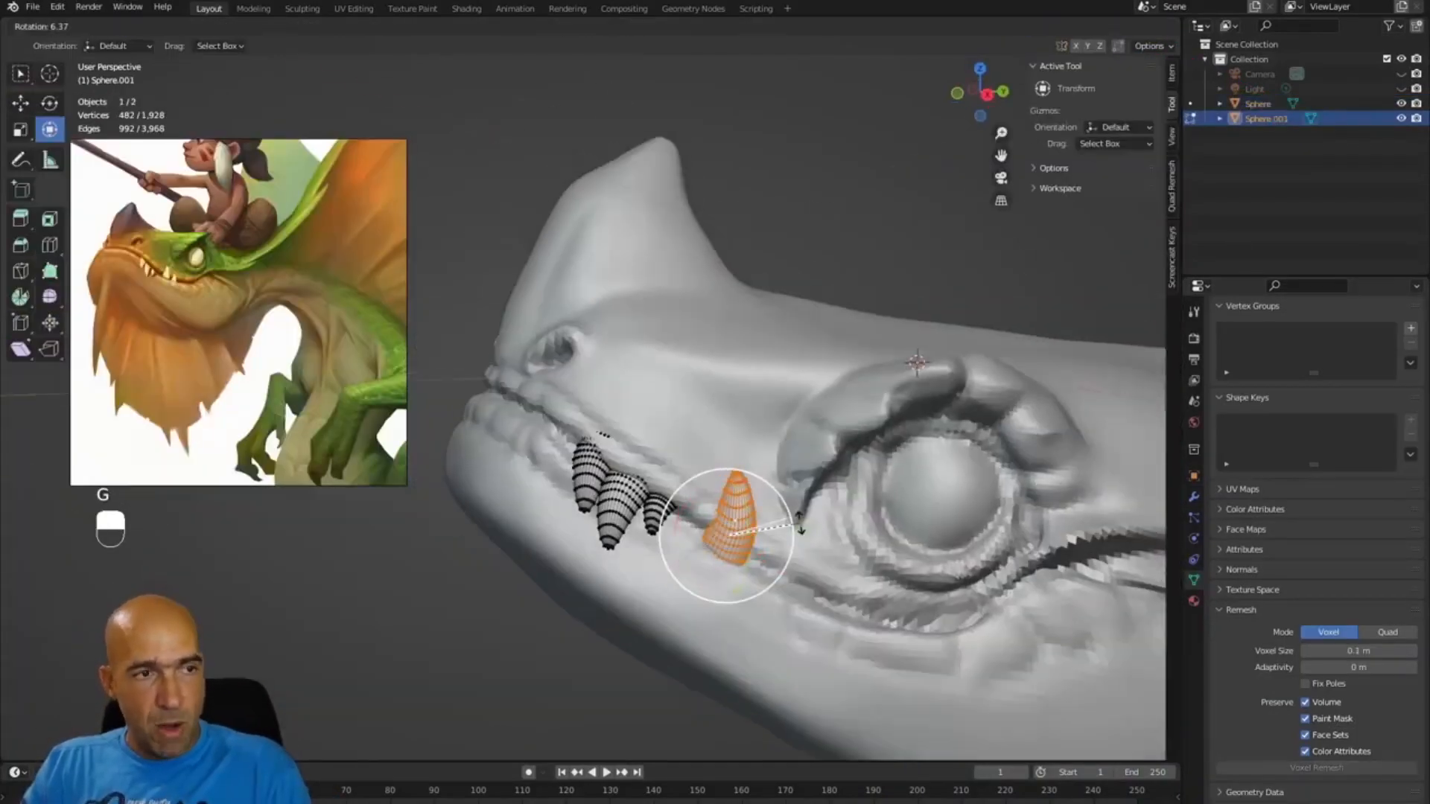
# - Position the selected tooth along the dragon's jaw
pyautogui.press('g')
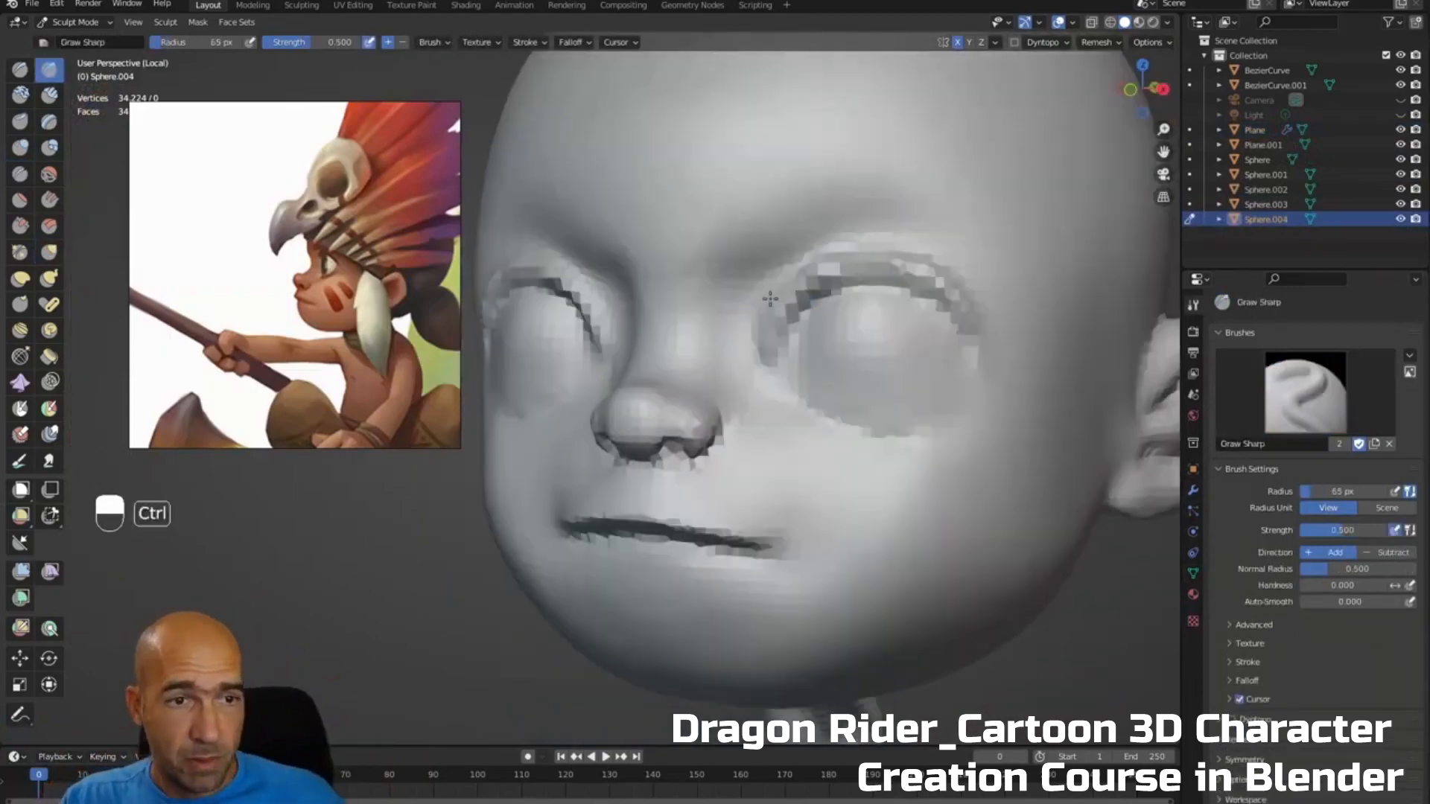
# - Undo the last two sculpt strokes on the rider's face
pyautogui.hotkey('ctrl', 'z')
pyautogui.hotkey('ctrl', 'z')
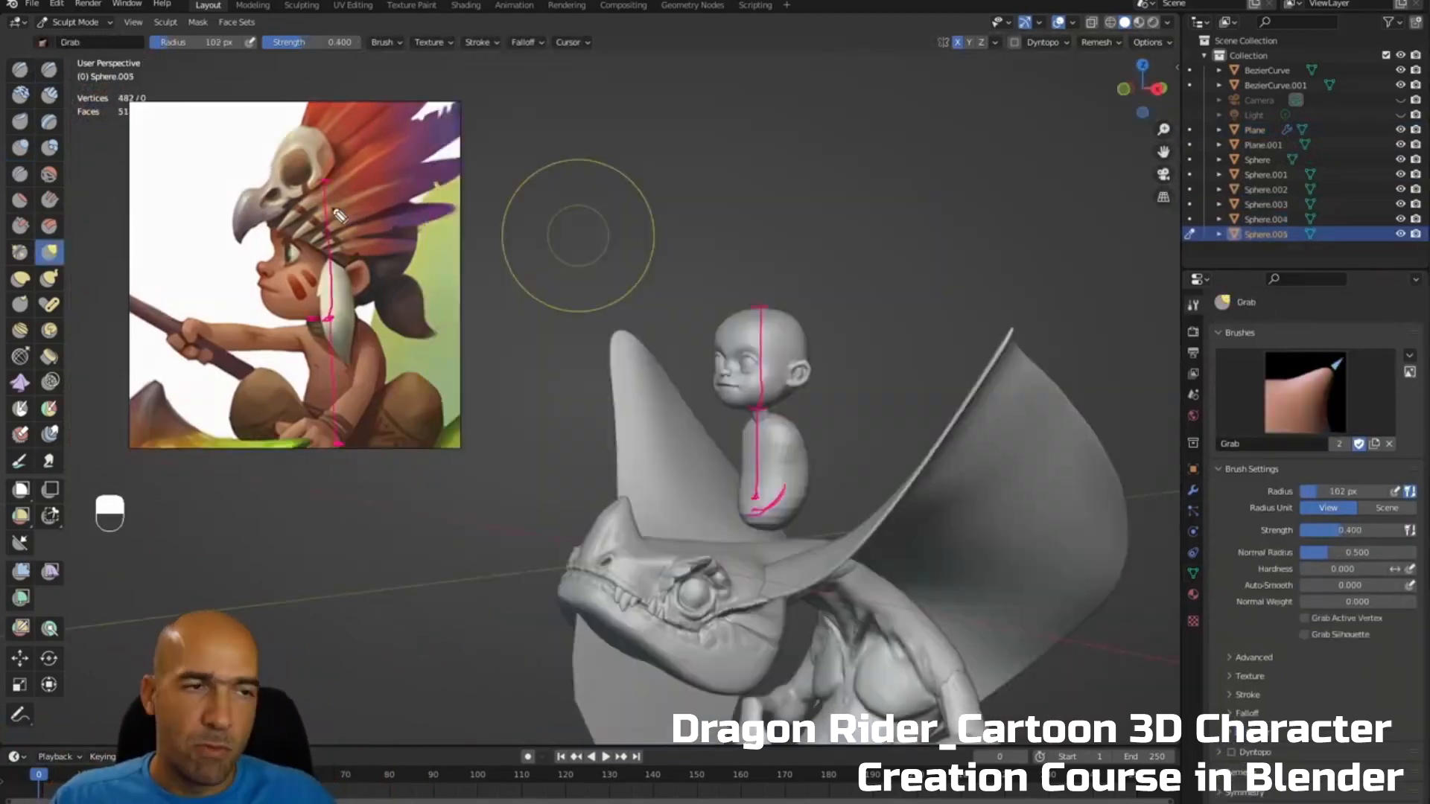
# - Switch to the Grab brush for shaping the rider's torso
pyautogui.press('g')
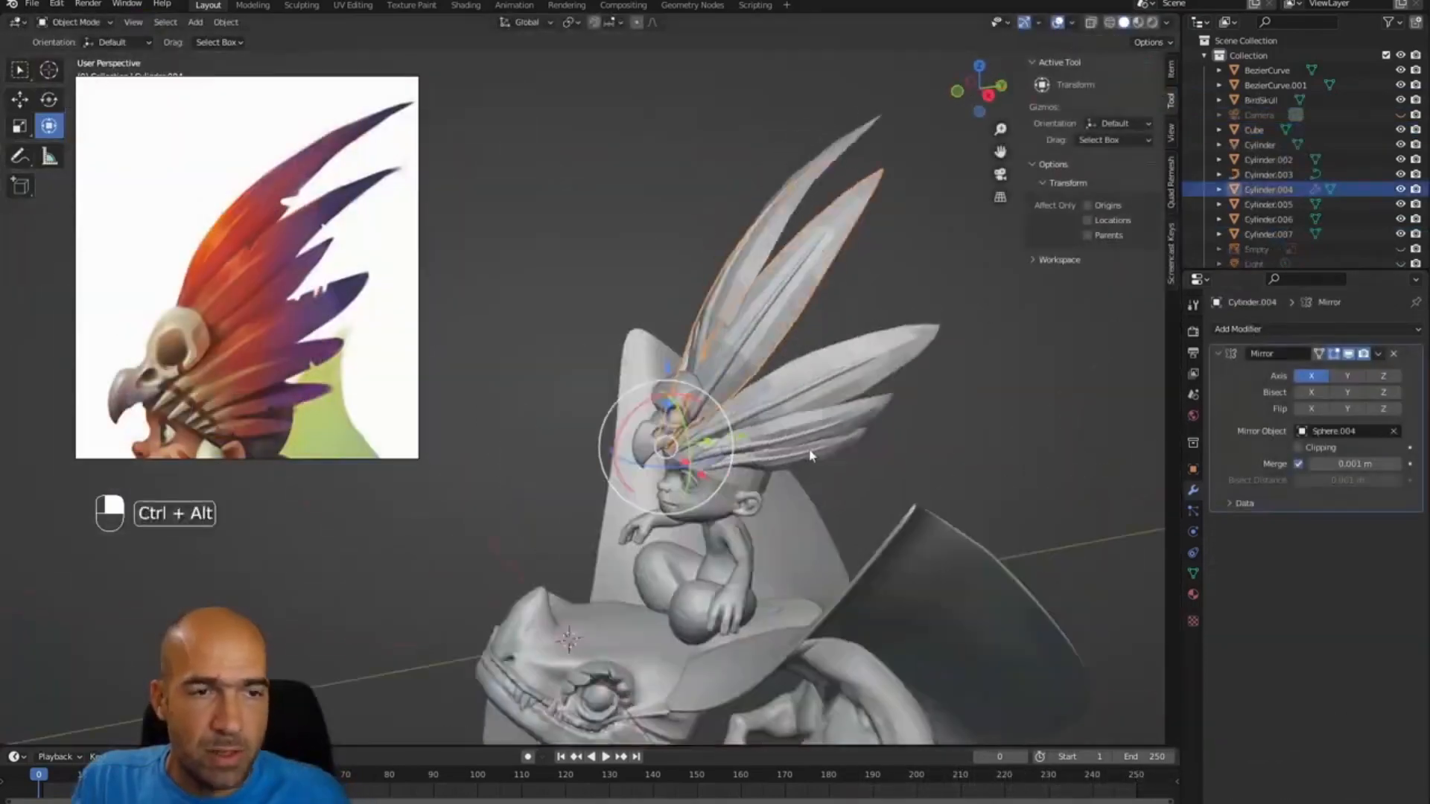
# - Select the headdress feathers with the mirrored feather as the active object and open the Mirror modifier's extra options
pyautogui.keyDown('ctrl'); pyautogui.keyDown('alt'); pyautogui.moveTo(812, 456); pyautogui.dragTo(842, 310); pyautogui.keyUp('alt'); pyautogui.keyUp('ctrl')
pyautogui.click(916, 279)
pyautogui.keyDown('shift'); pyautogui.click(857, 171); pyautogui.keyUp('shift')
pyautogui.click(1379, 355)
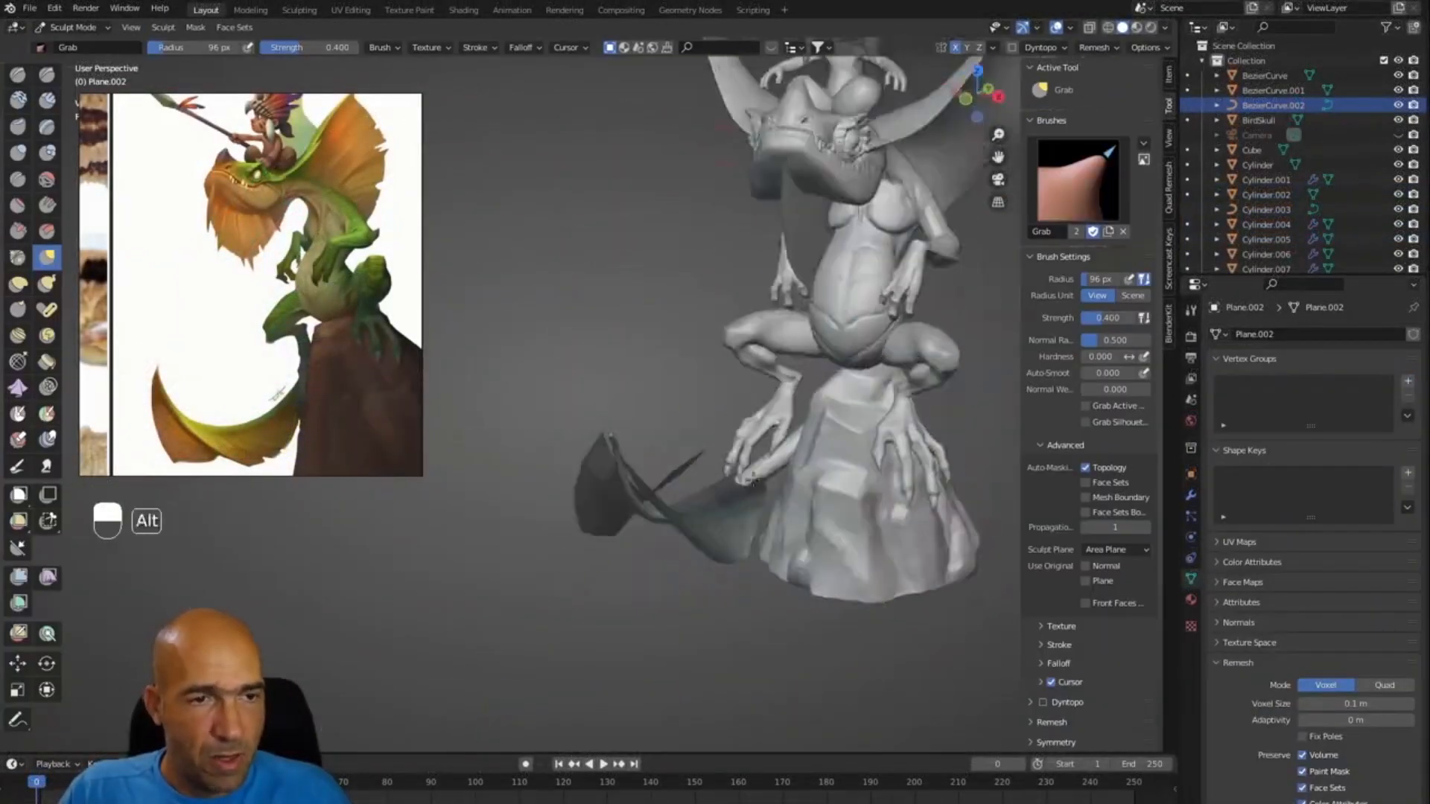
pyautogui.keyDown('alt'); pyautogui.moveTo(752, 481); pyautogui.dragTo(681, 562); pyautogui.keyUp('alt')
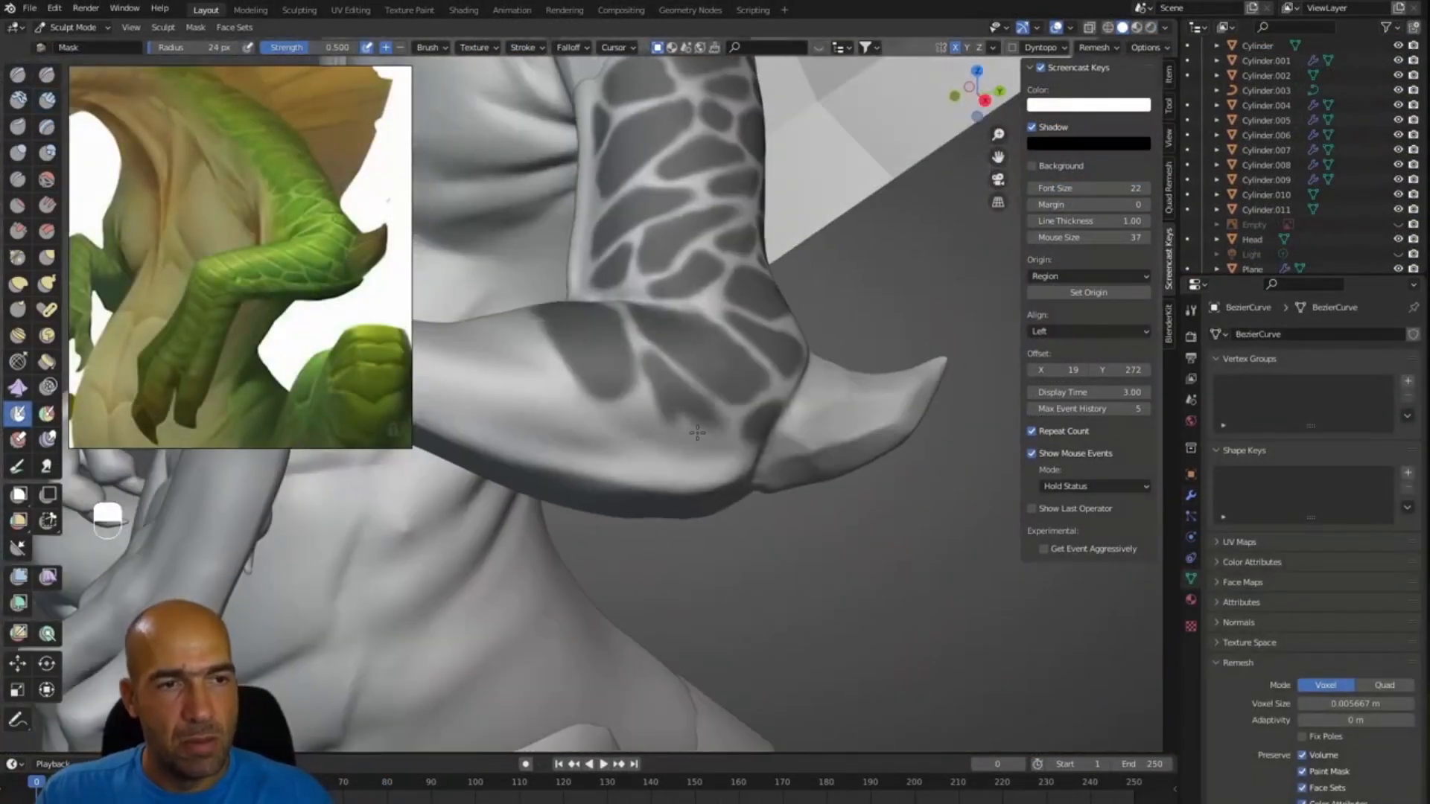
pyautogui.keyDown('ctrl'); pyautogui.moveTo(632, 330); pyautogui.dragTo(597, 411, button='middle'); pyautogui.keyUp('ctrl')
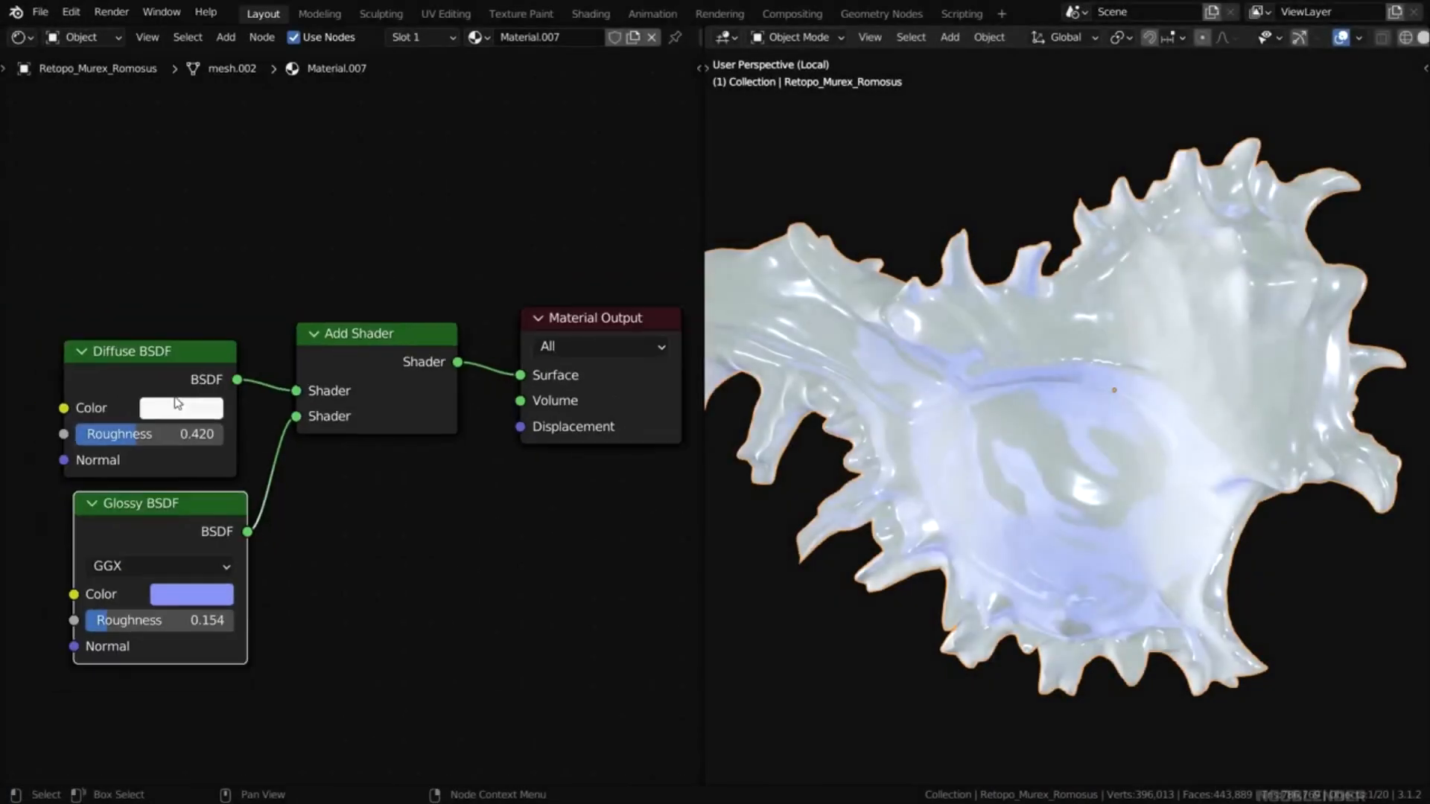
# - Set the shell's Diffuse BSDF colour to coral red and its roughness to 0.858
pyautogui.click(177, 403)
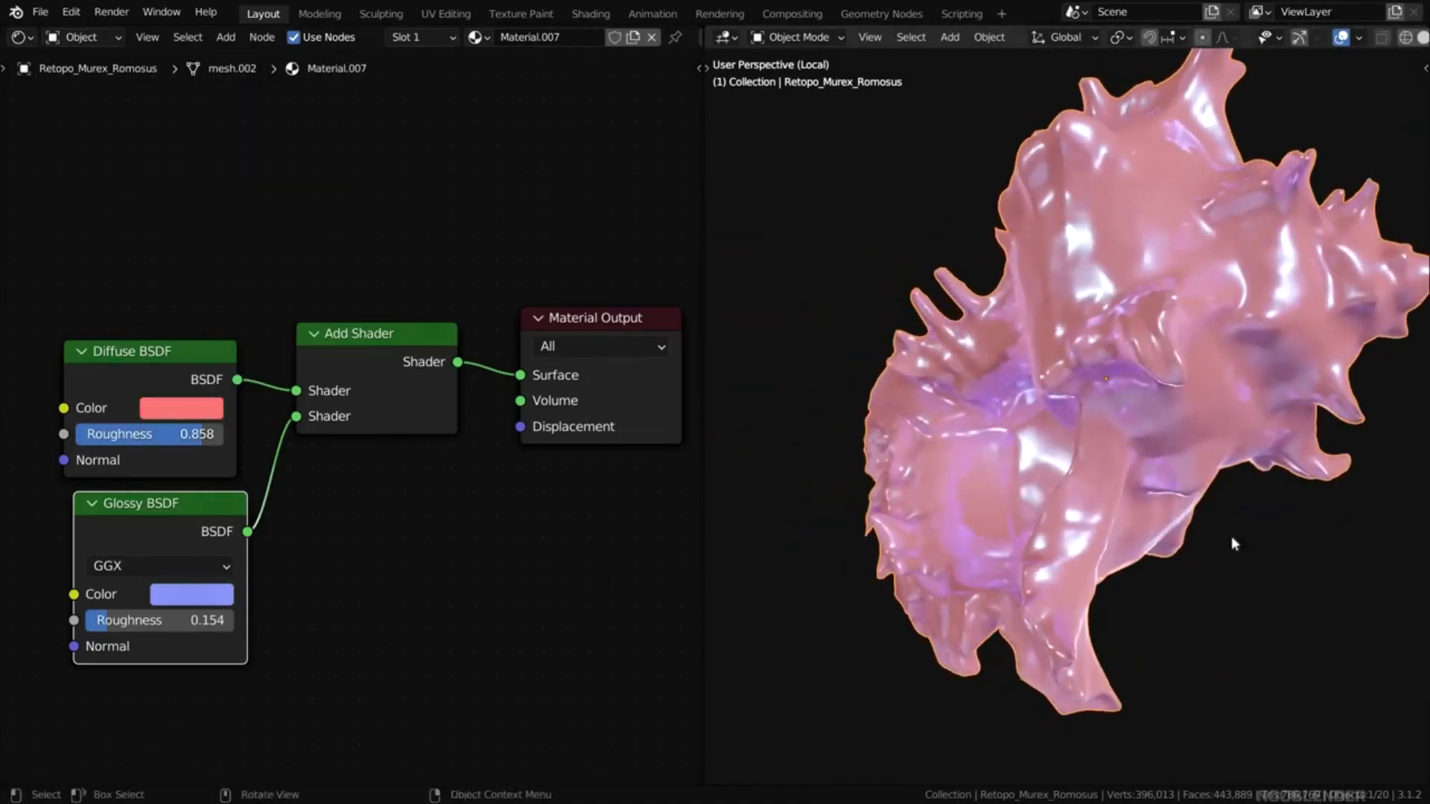
pyautogui.moveTo(1232, 537); pyautogui.dragTo(1146, 486, button='middle')
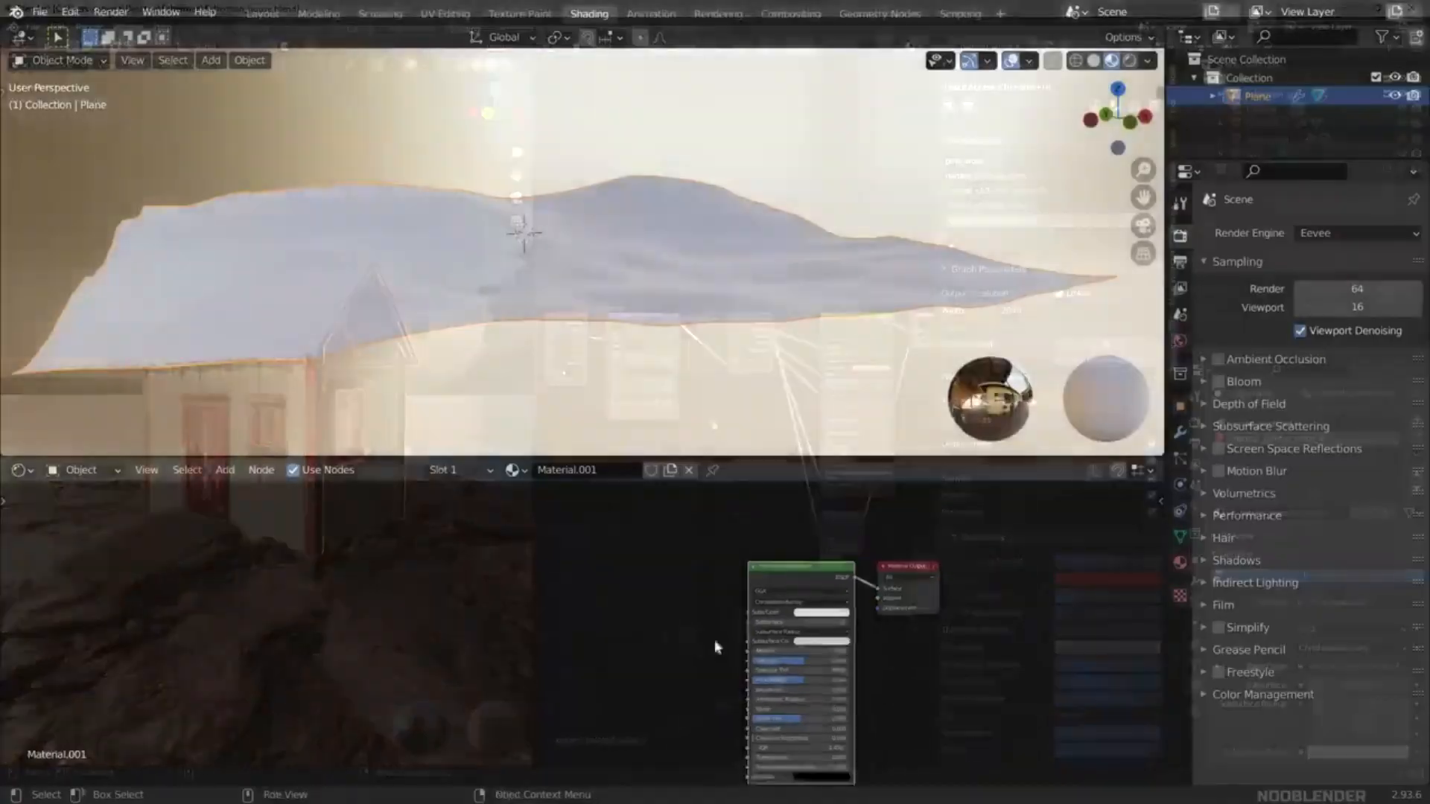
# - Load the rock_wall_02 texture maps into the terrain's Principled BSDF with the Principled texture setup
pyautogui.scroll(5, 713, 648)
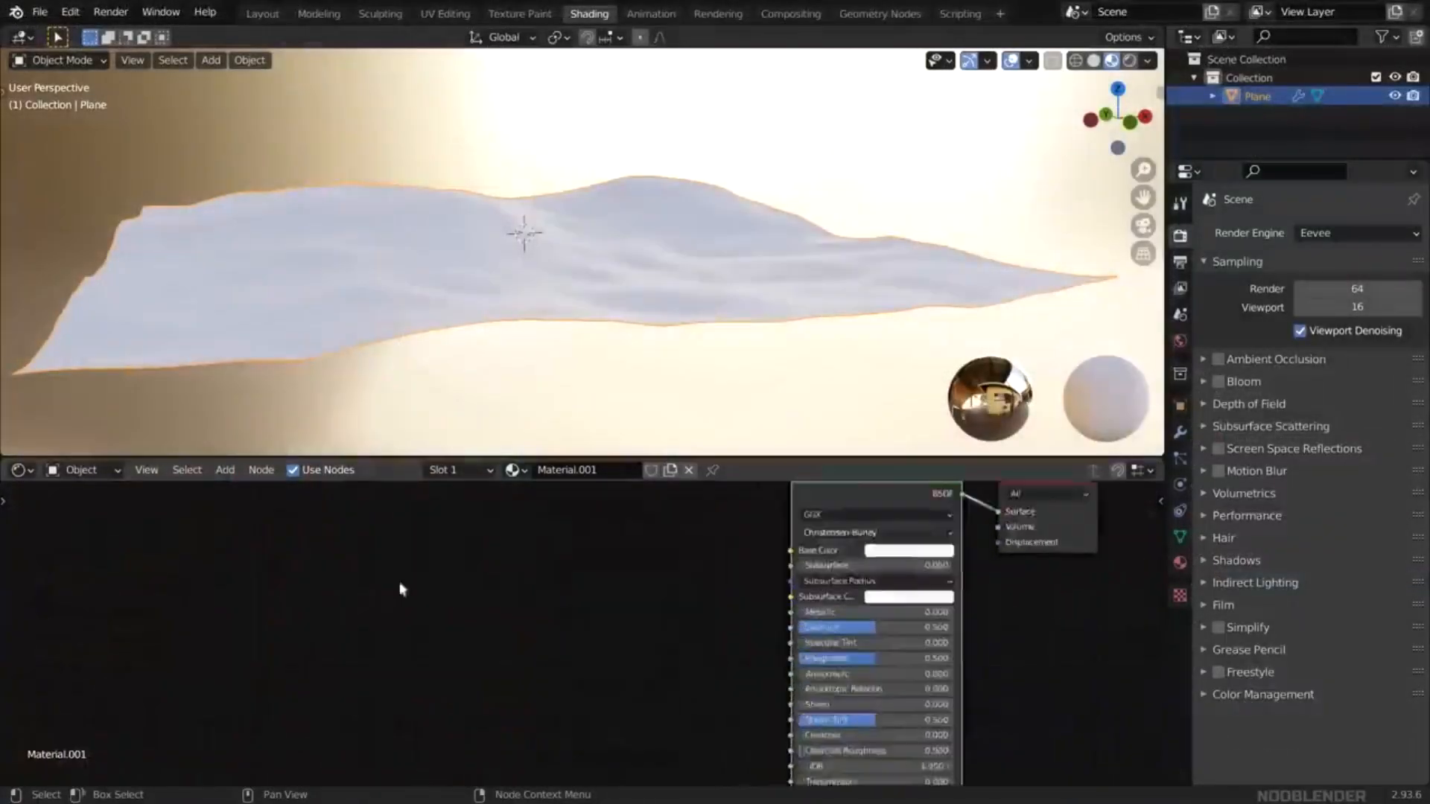
pyautogui.moveTo(402, 588); pyautogui.dragTo(484, 687, button='middle')
pyautogui.hotkey('ctrl', 'shift', 't')
pyautogui.moveTo(900, 441); pyautogui.dragTo(556, 159)
pyautogui.click(983, 758)
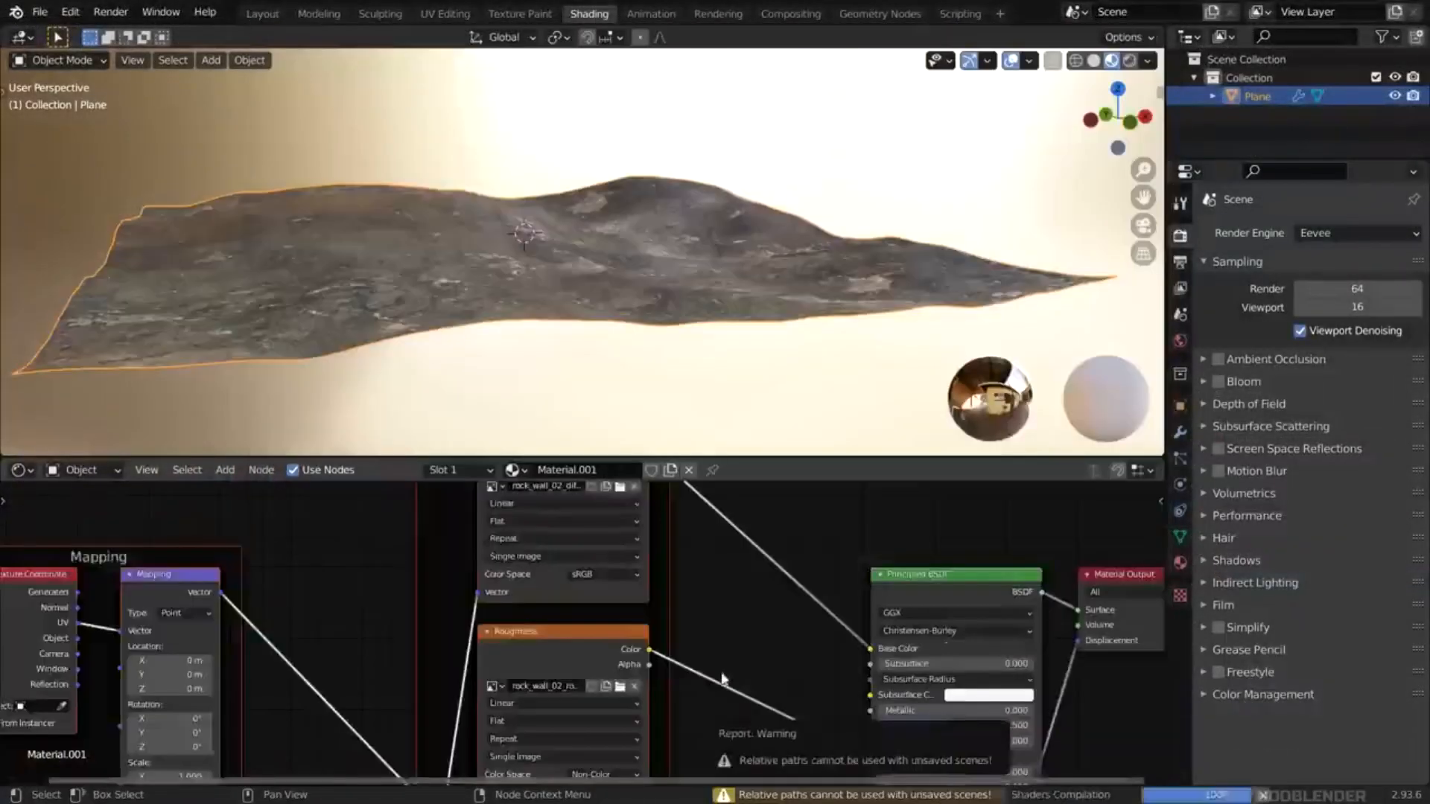
# - Delete the unneeded nodes from the terrain material's rock texture setup
pyautogui.scroll(-7, 723, 679)
pyautogui.moveTo(923, 626); pyautogui.dragTo(728, 521, button='middle')
pyautogui.moveTo(700, 693); pyautogui.dragTo(675, 605, button='middle')
pyautogui.moveTo(599, 668); pyautogui.dragTo(723, 684)
pyautogui.press('x')
pyautogui.moveTo(618, 703); pyautogui.dragTo(685, 658, button='middle')
pyautogui.moveTo(564, 721); pyautogui.dragTo(361, 642)
pyautogui.press('x')
pyautogui.moveTo(320, 521); pyautogui.dragTo(633, 697, button='middle')
pyautogui.scroll(6, 632, 697)
pyautogui.moveTo(563, 601); pyautogui.dragTo(563, 646)
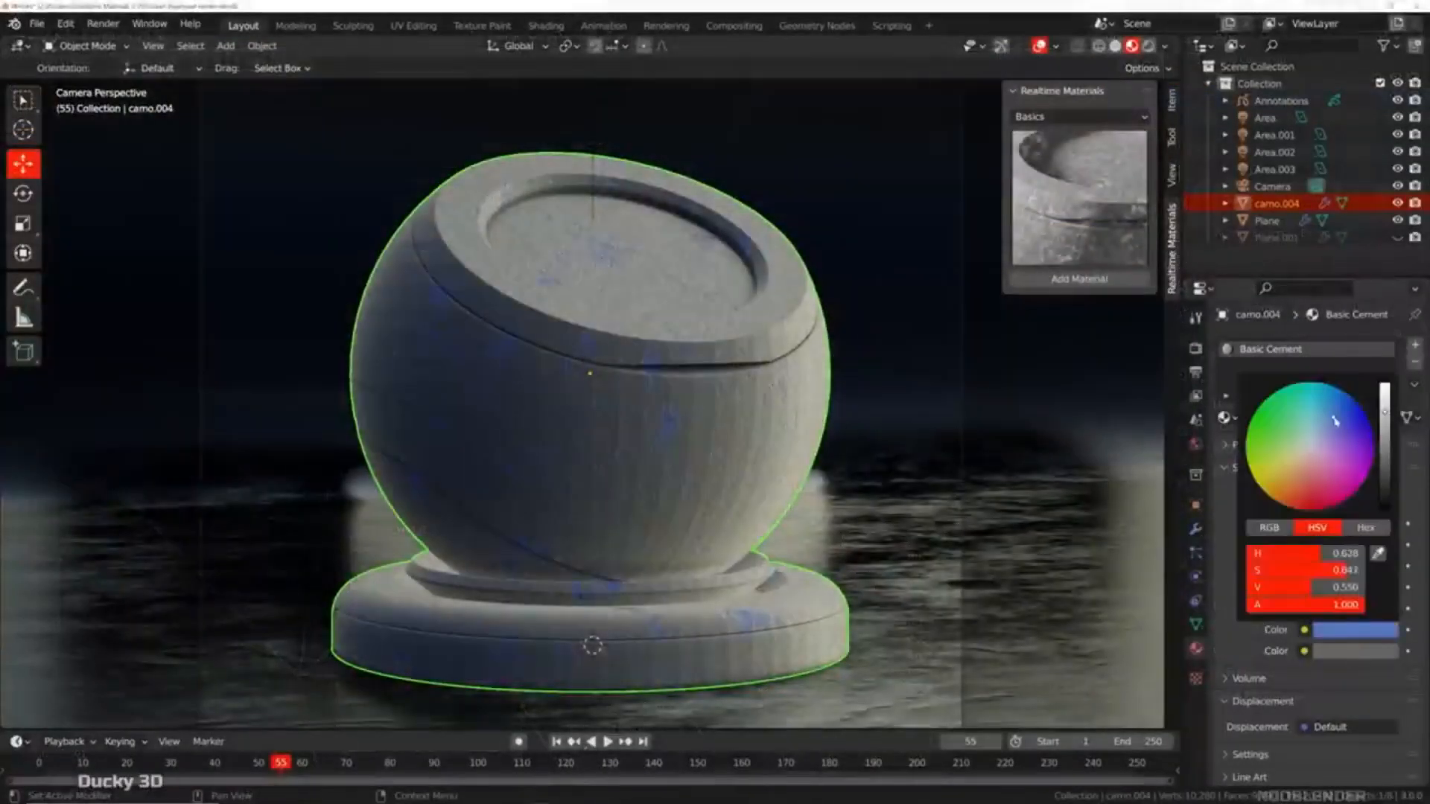
# - Switch the viewport to rendered shading and change the Poka material's turquoise base colour to orange-red
pyautogui.click(1148, 46)
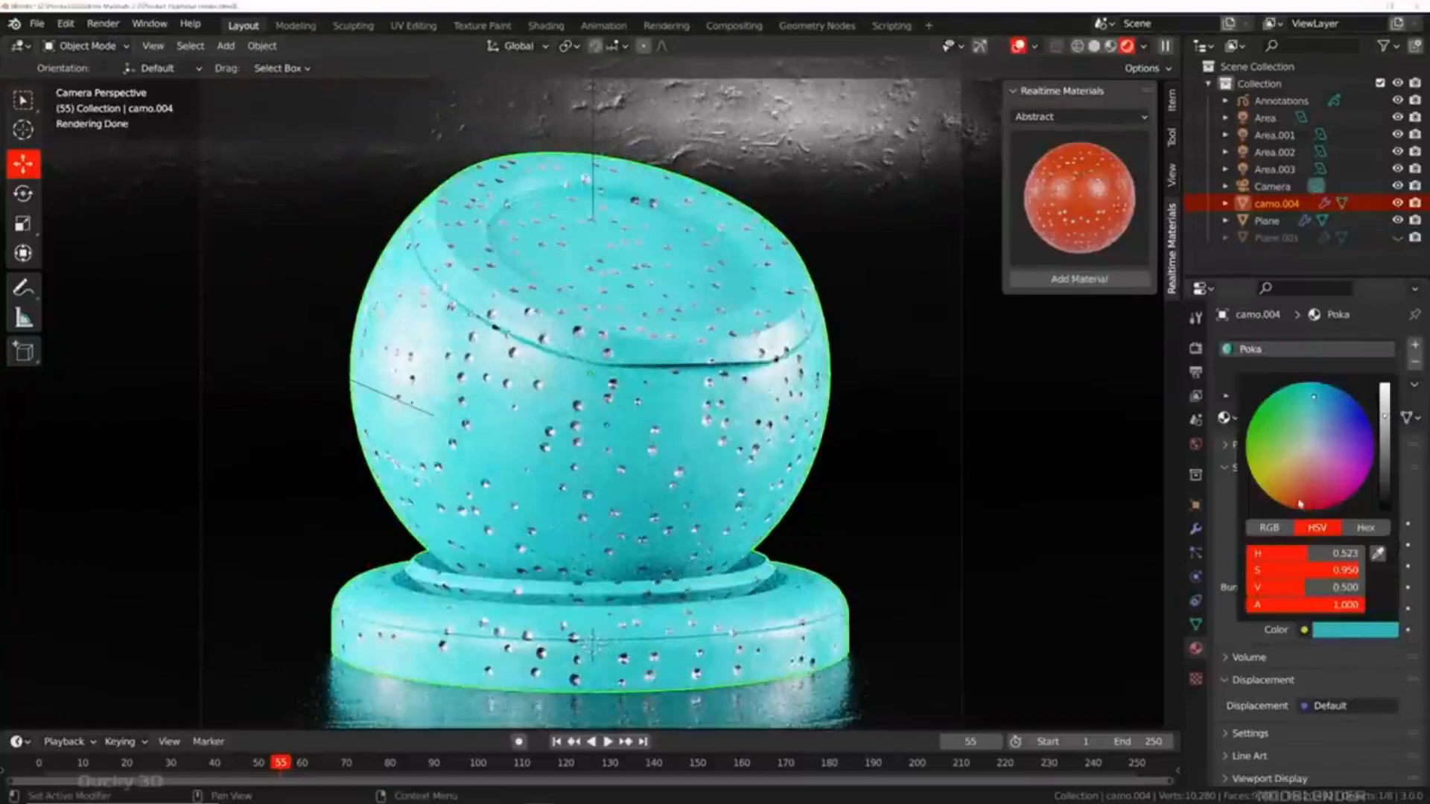
pyautogui.moveTo(1300, 505); pyautogui.dragTo(1297, 505)
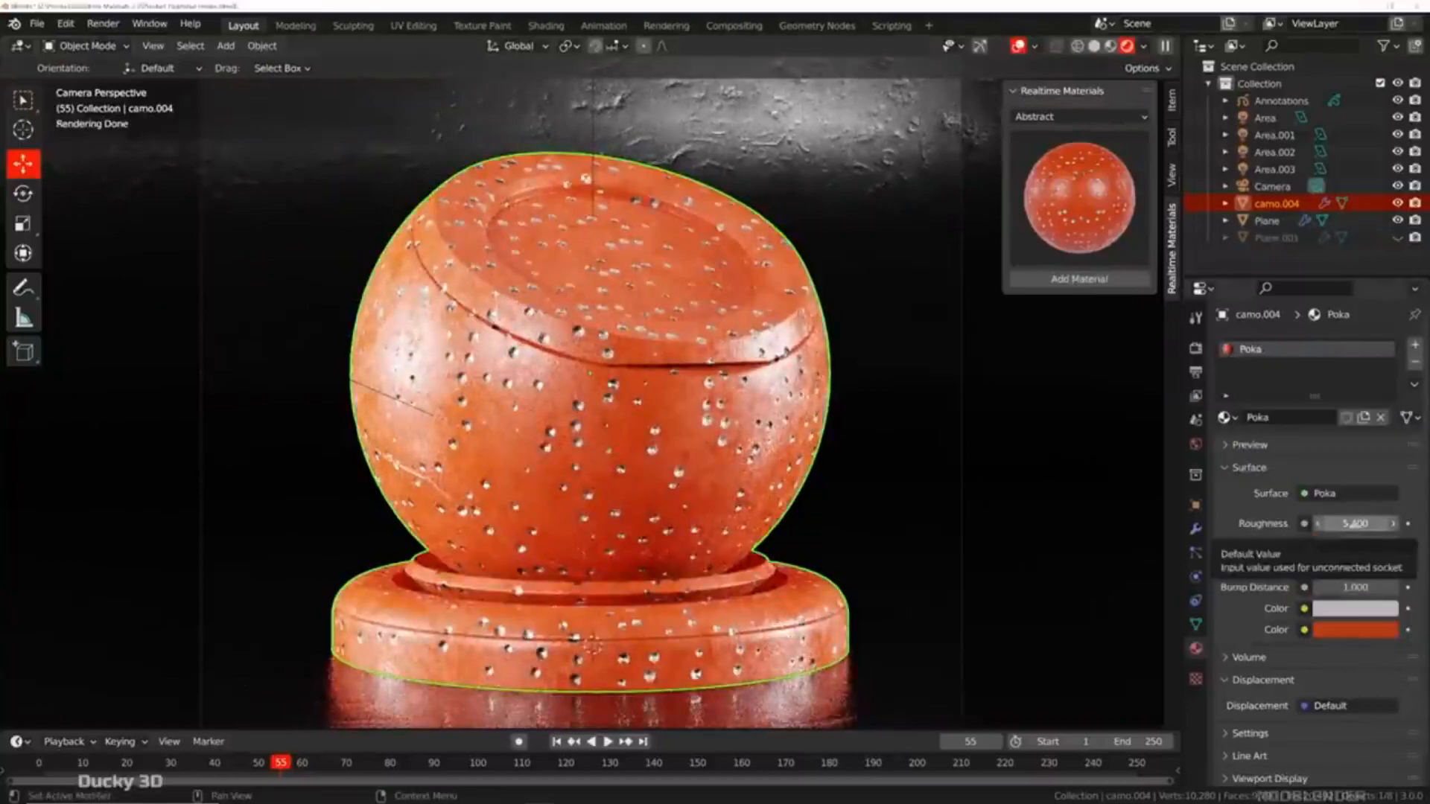
# - Try a bump value of 1.000 on the Poka material, inspect the surface and undo it
pyautogui.moveTo(1325, 568); pyautogui.dragTo(1392, 570)
pyautogui.scroll(5, 745, 417)
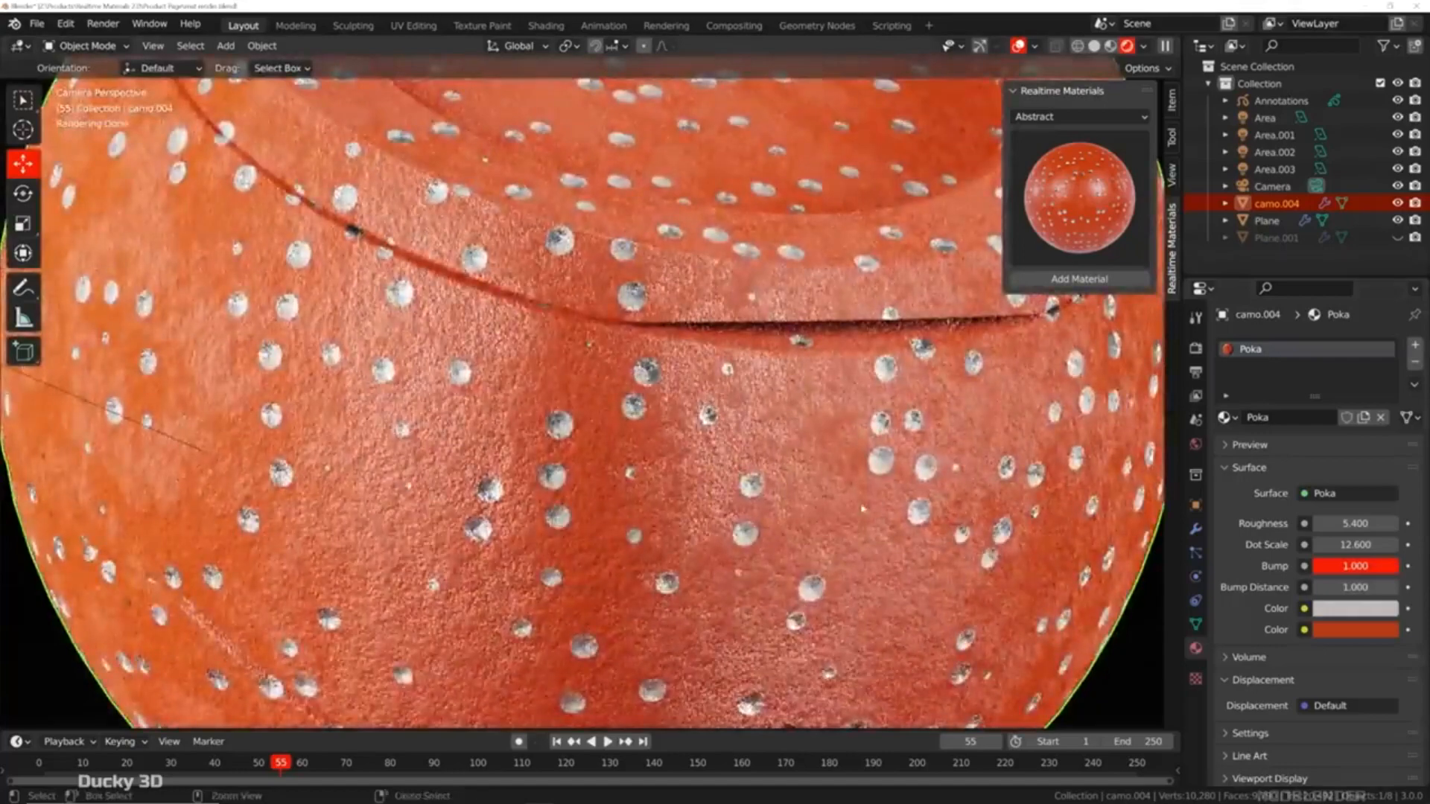
pyautogui.hotkey('ctrl', 'z')
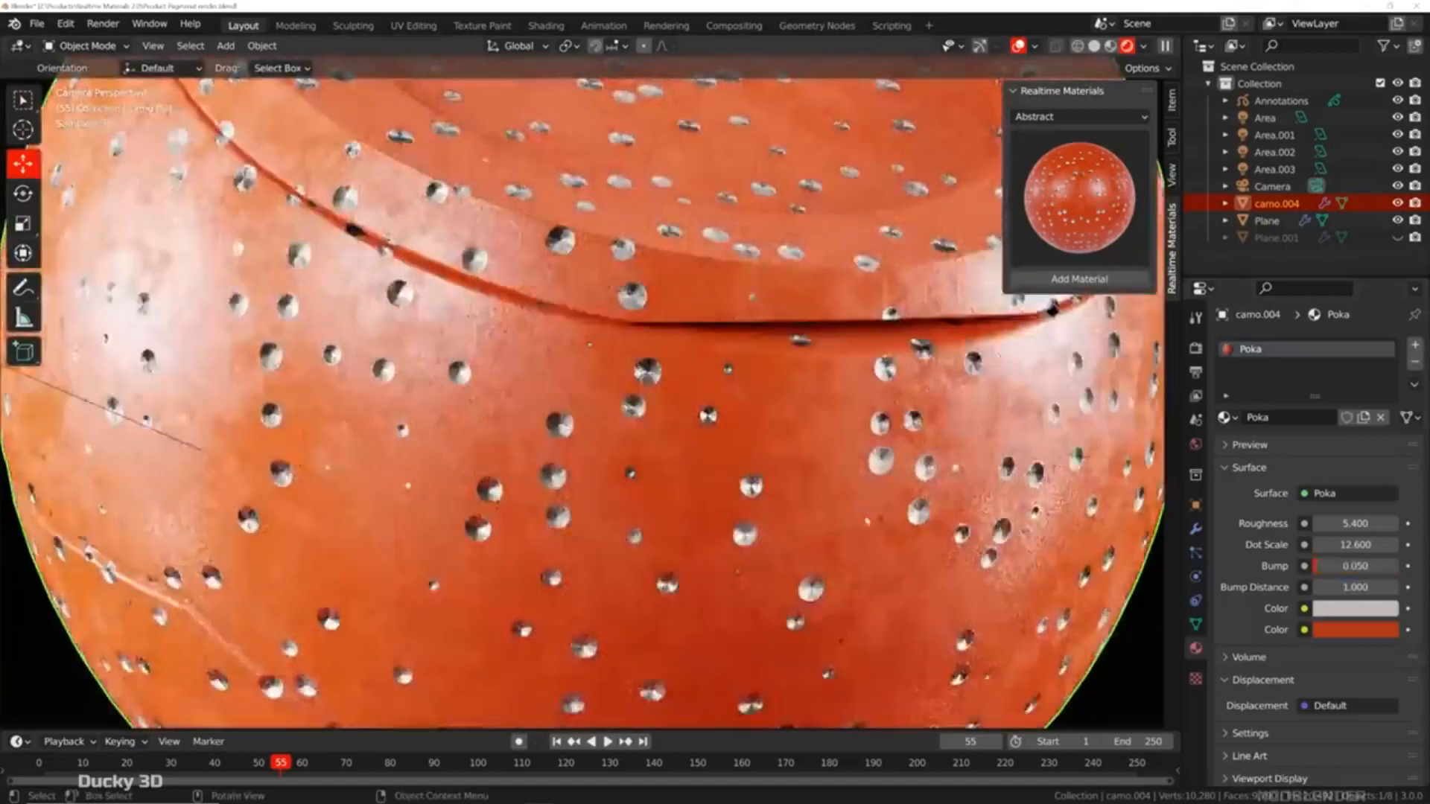
# - Set the Poka material's dot scale to 16.700
pyautogui.scroll(-5, 862, 509)
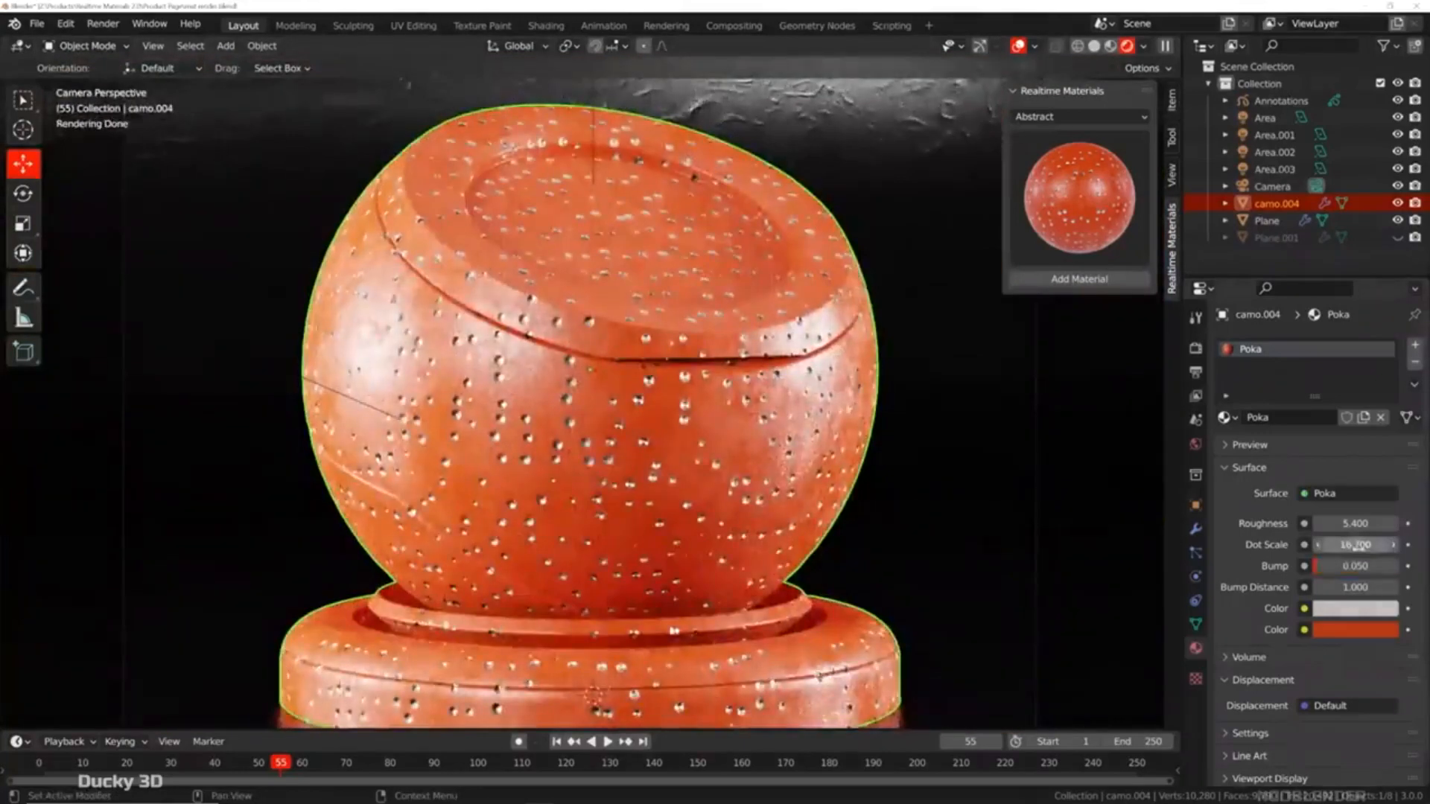
pyautogui.click(1345, 610)
# - Add the Beu Wave 2 material from the Abstract category to the shader ball
pyautogui.click(1063, 178)
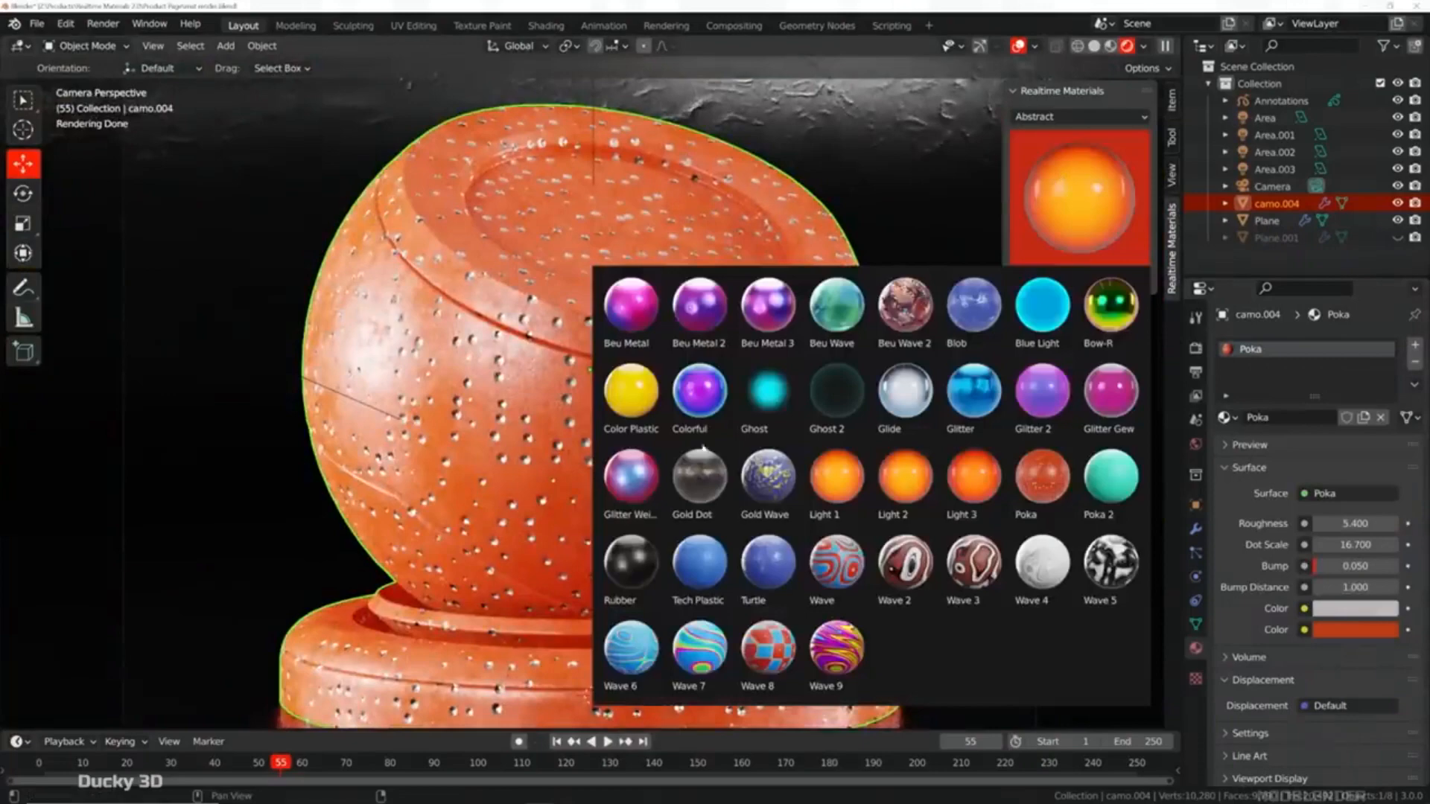
pyautogui.click(904, 306)
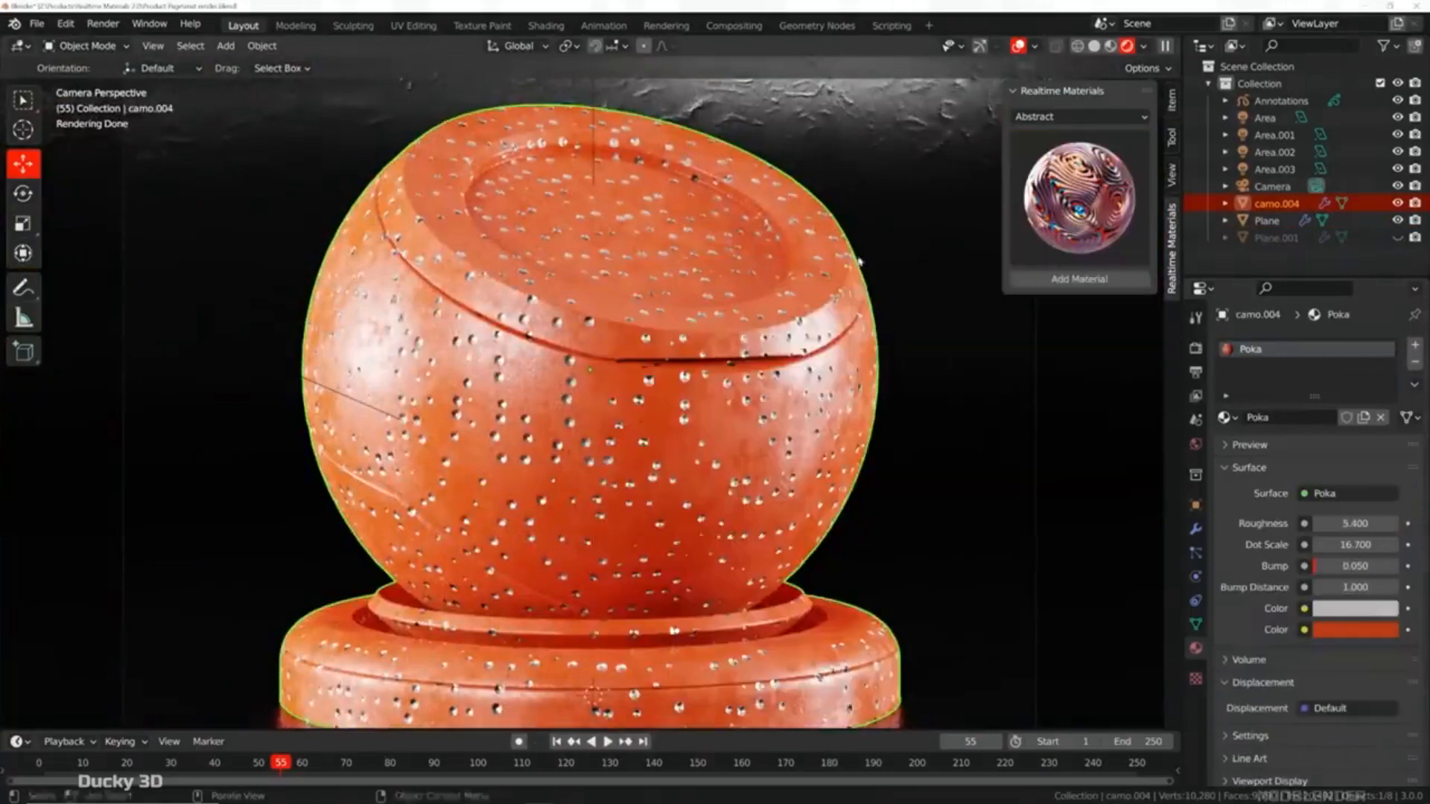
pyautogui.click(1079, 278)
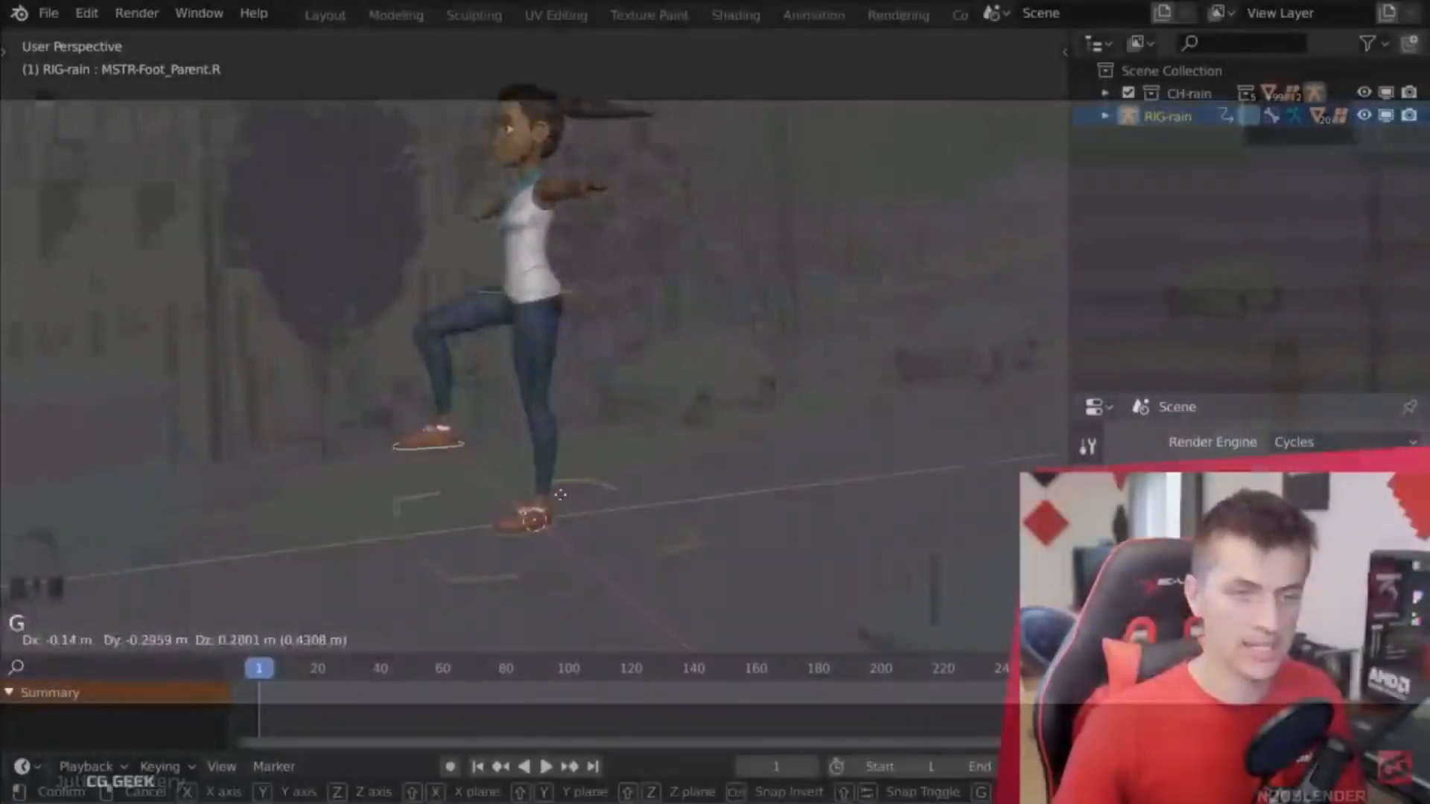
# - Keyframe the right foot control's pose at frame 1 and insert a LocRot keyframe for it at frame 20
pyautogui.press('i')
pyautogui.click(448, 457)
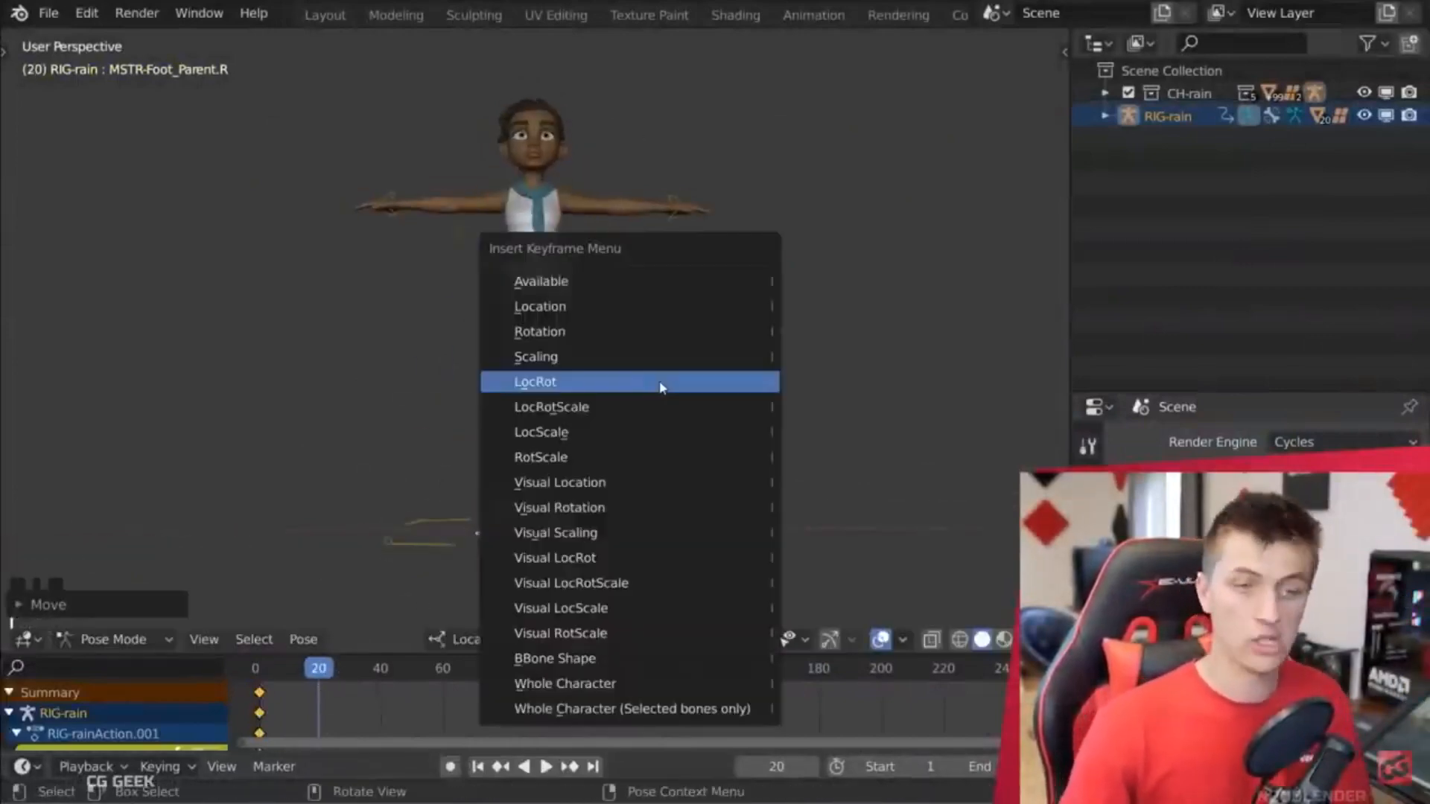
pyautogui.click(661, 380)
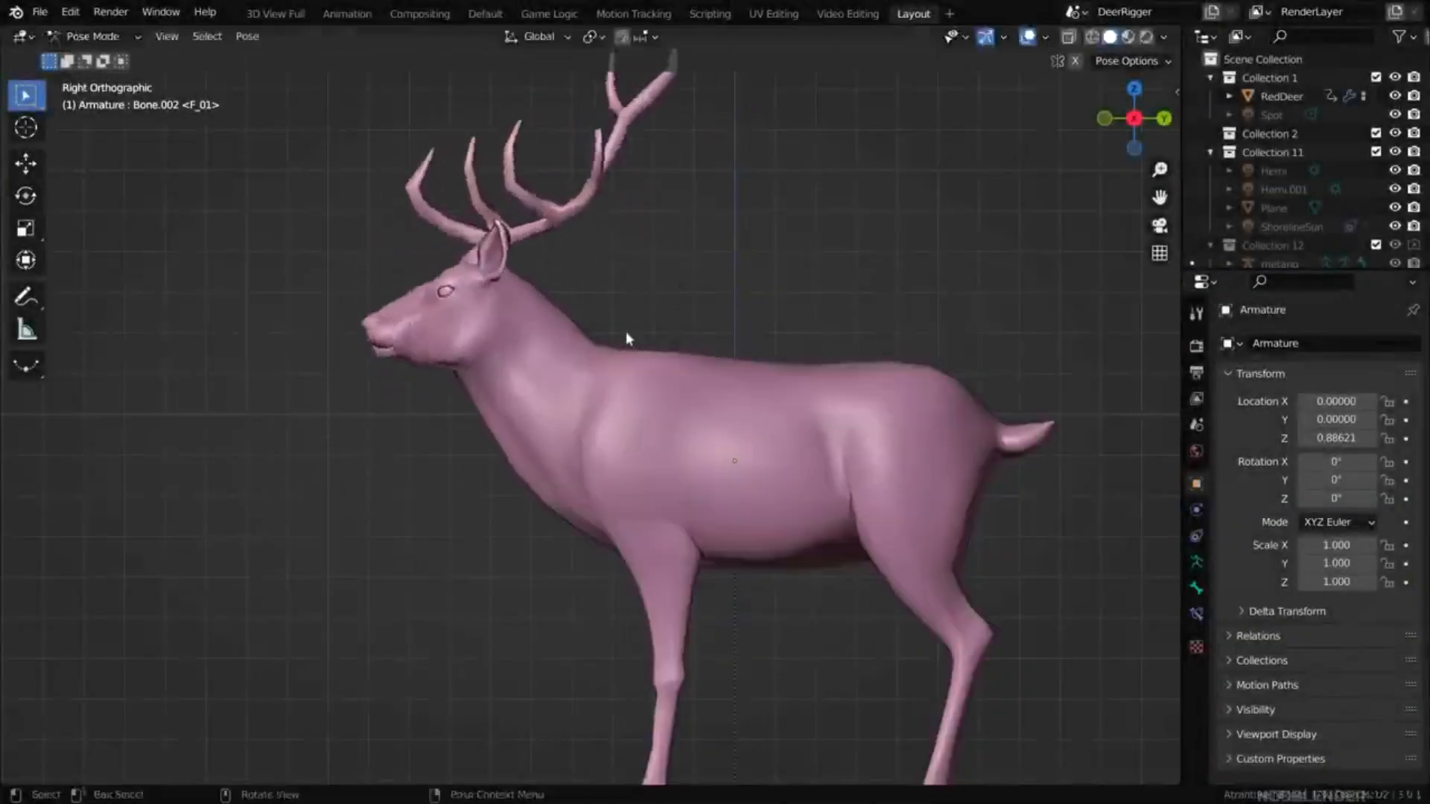
pyautogui.press('KP_1')
pyautogui.press('r')
pyautogui.rightClick(734, 298)
pyautogui.moveTo(760, 328); pyautogui.dragTo(707, 380, button='middle')
pyautogui.press('r')
pyautogui.press('KP_1')
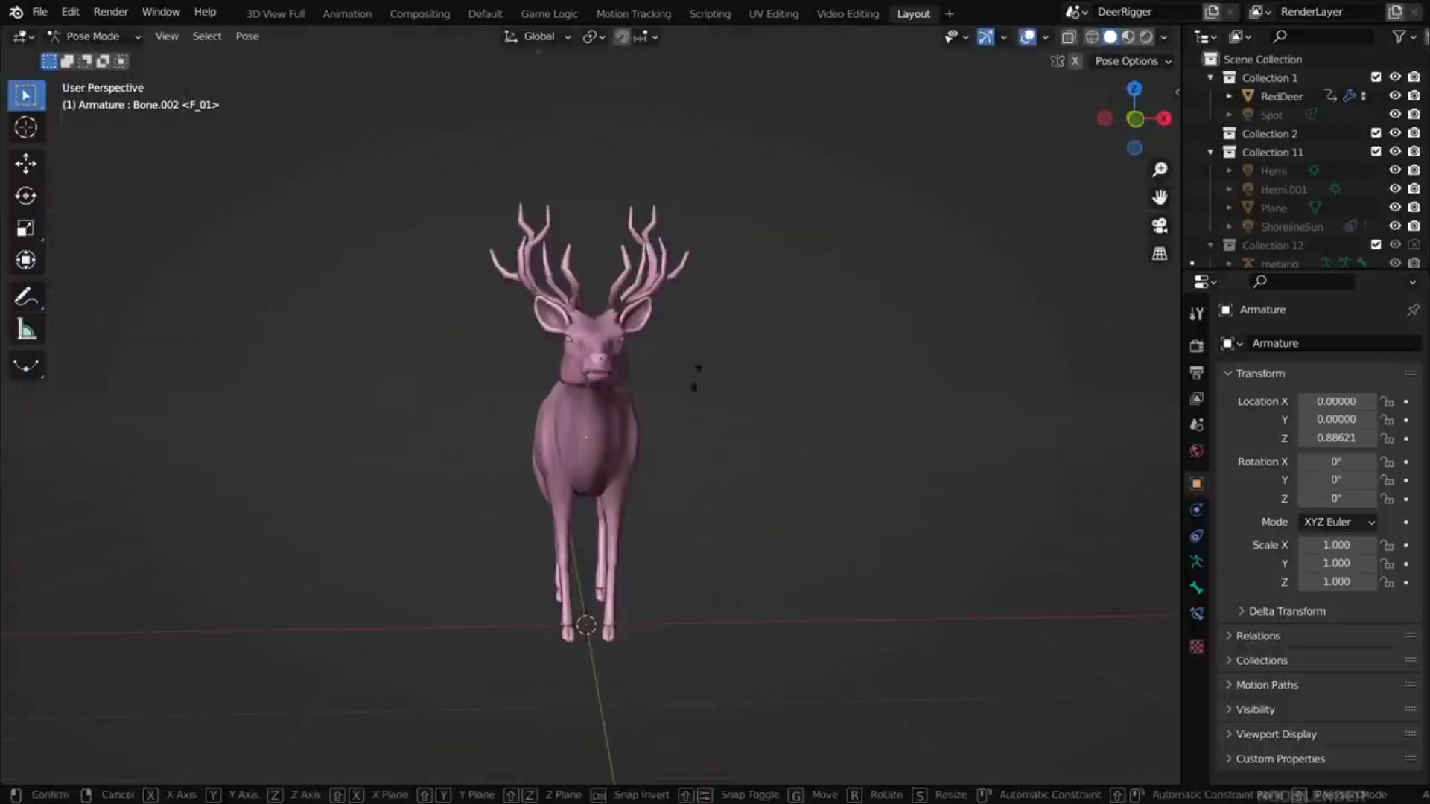
pyautogui.rightClick(549, 402)
pyautogui.press('KP_3')
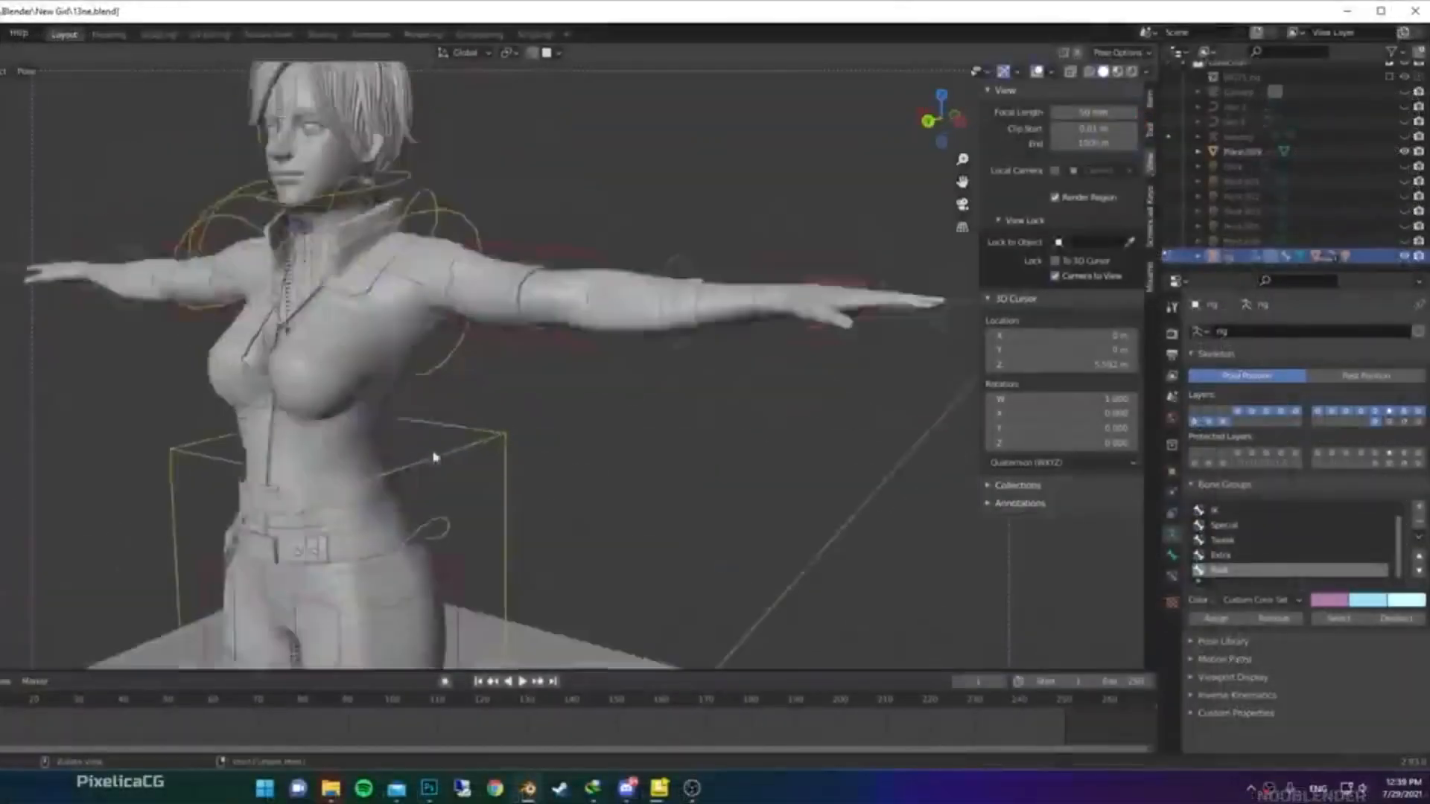
pyautogui.scroll(-5, 436, 457)
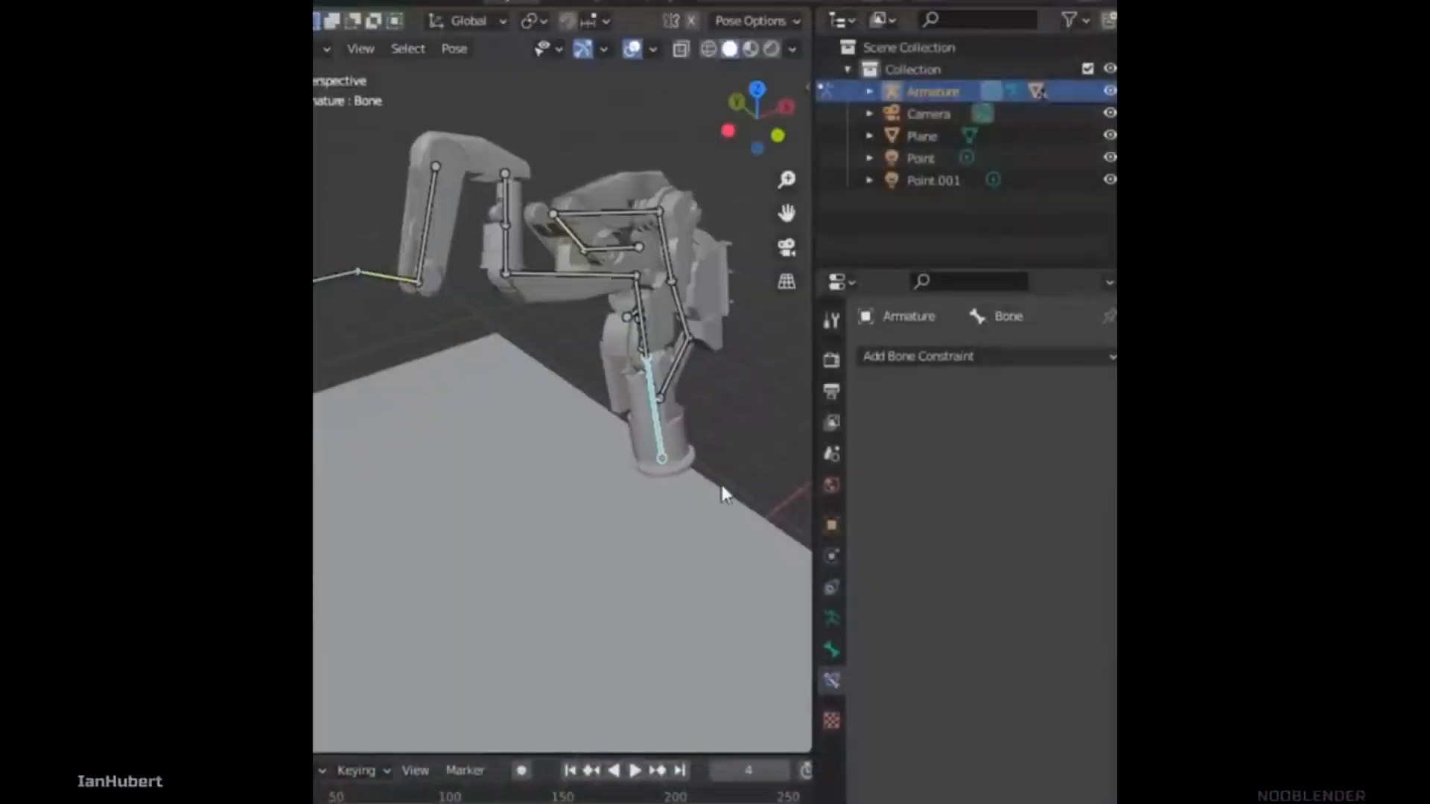
# - Lock the robot arm base bone's IK on X and Z, set its Y stiffness to 0.772 and test the arm's movement
pyautogui.click(831, 649)
pyautogui.scroll(-3, 1028, 462)
pyautogui.click(1028, 452)
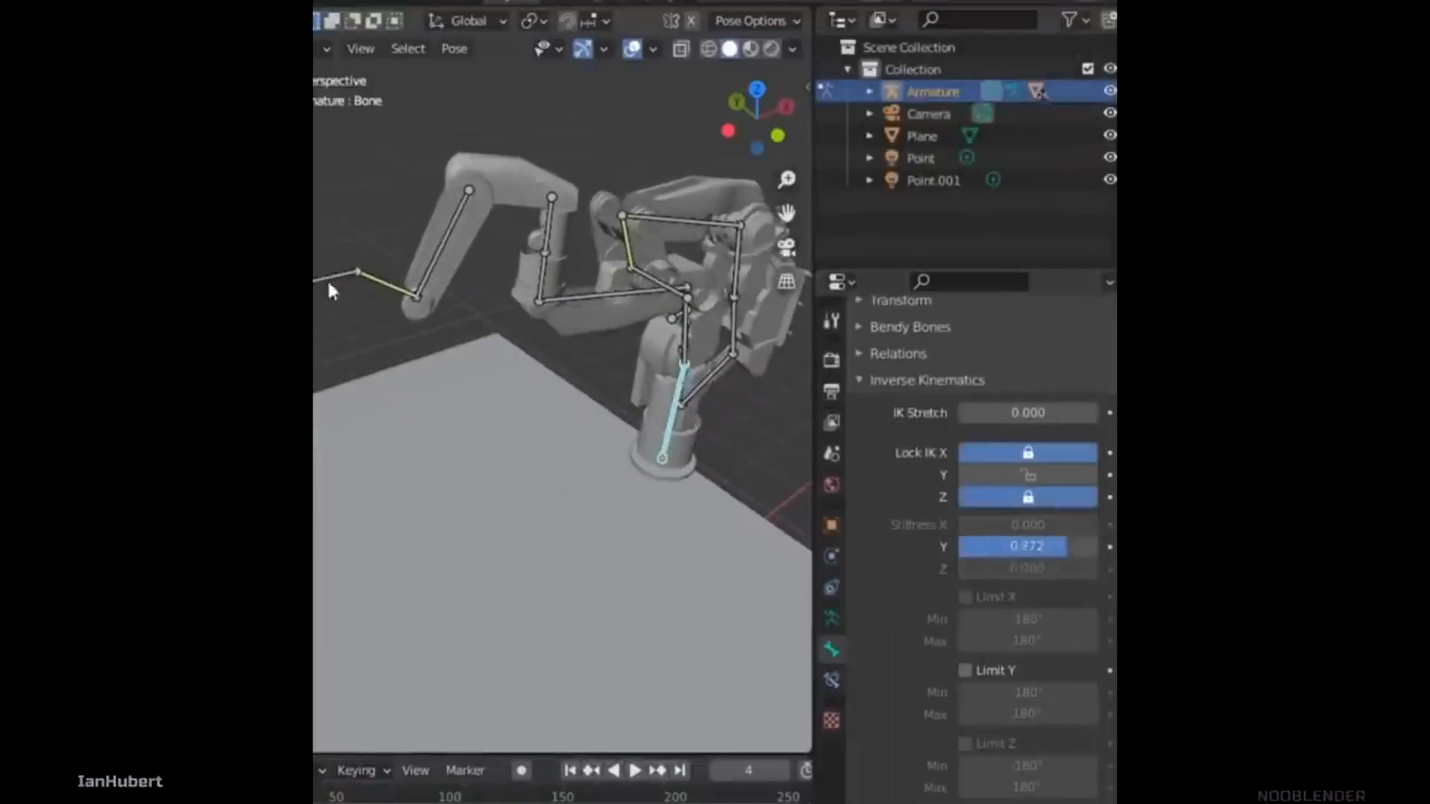
pyautogui.moveTo(583, 457)
pyautogui.mouseDown()
pyautogui.moveTo(374, 565)
pyautogui.moveTo(369, 257)
pyautogui.mouseUp()
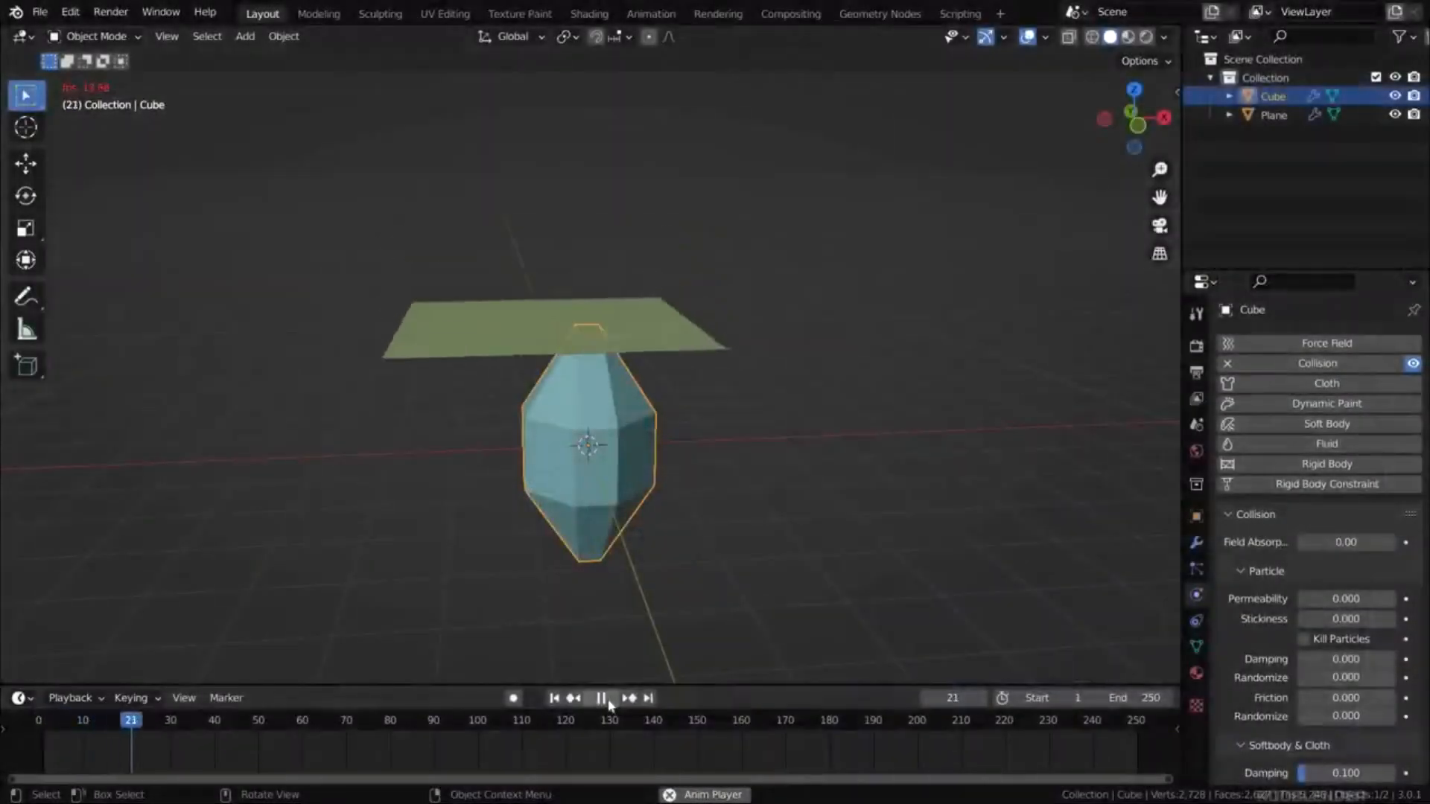
pyautogui.moveTo(772, 514); pyautogui.dragTo(428, 502, button='middle')
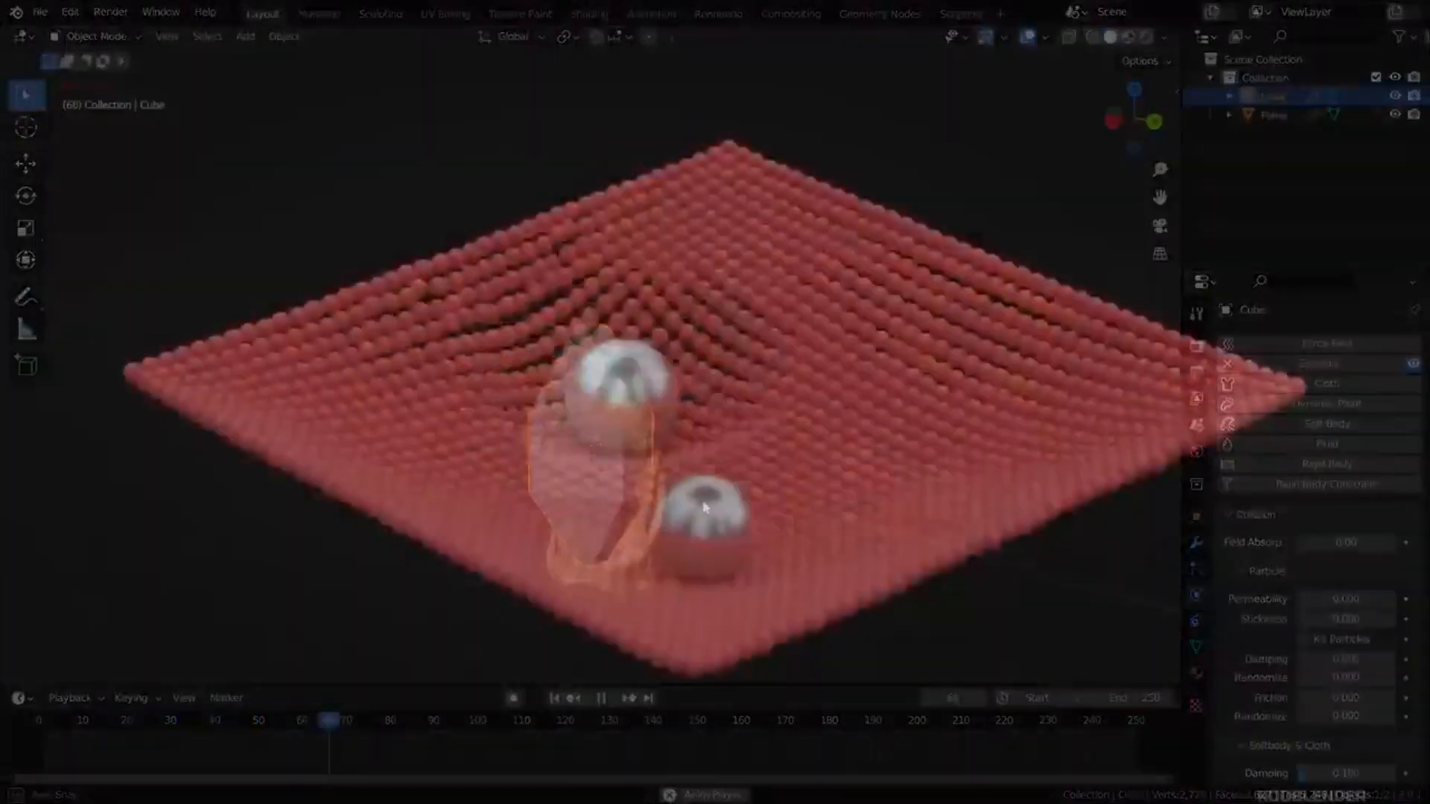